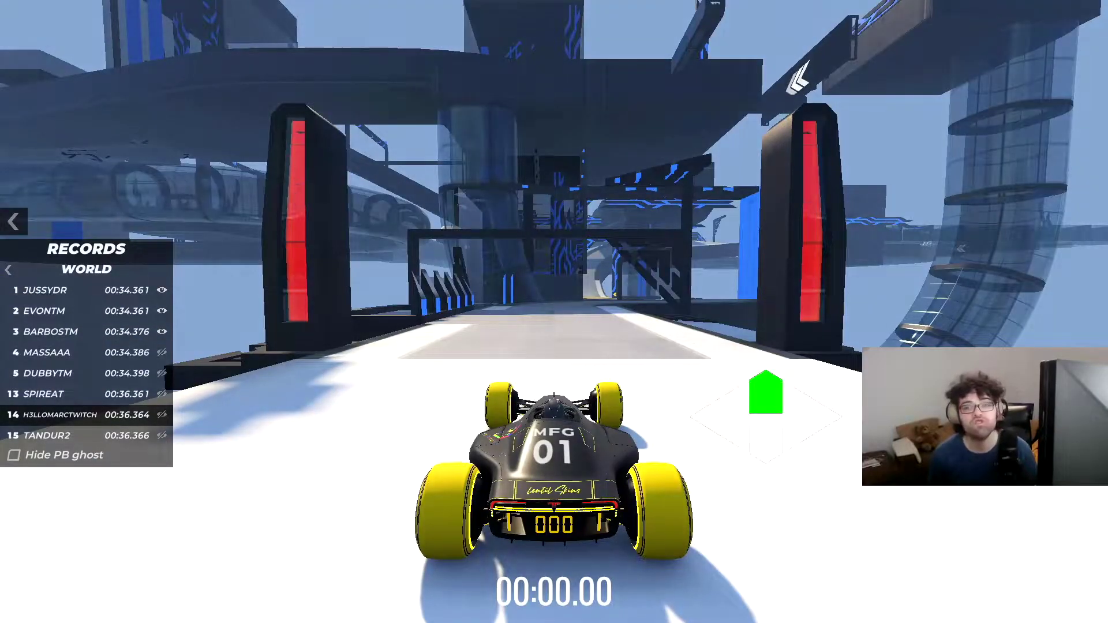
Step: Drive off the start through the opening left turn and turbo section to the first checkpoint
{"action": "key", "text": "Up"}
{"action": "key", "text": "Left"}
{"action": "key", "text": "Up"}
{"action": "key", "text": "Right"}
{"action": "key", "text": "Left"}
{"action": "key", "text": "Up"}
{"action": "key", "text": "Left"}
{"action": "key", "text": "Right"}
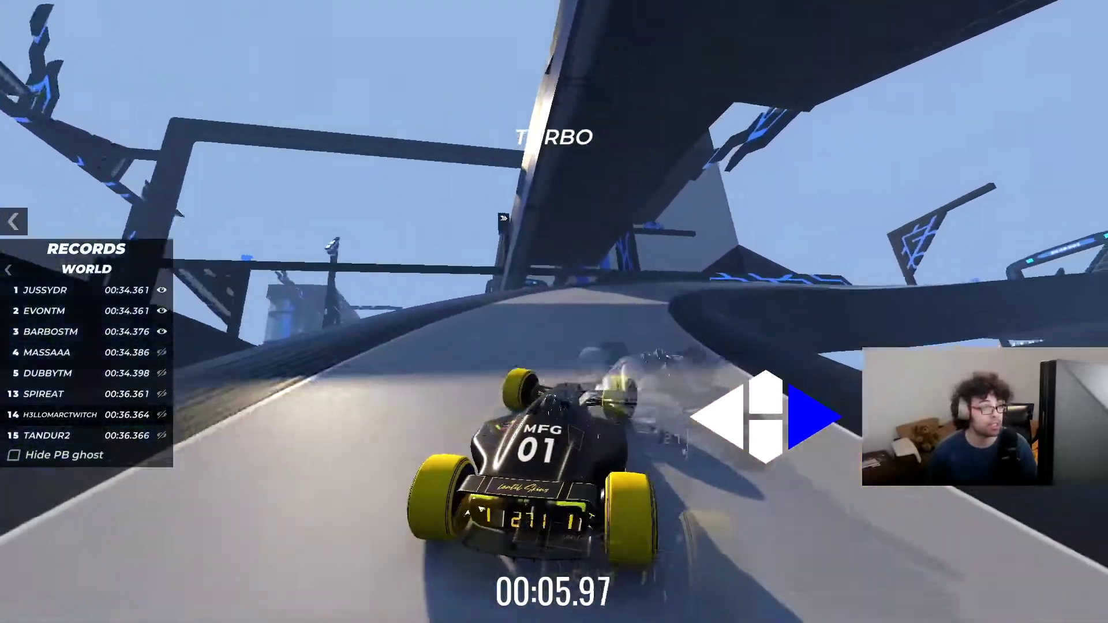
{"action": "key", "text": "Up"}
{"action": "key", "text": "Right"}
Step: Drive the winding left bends past the next checkpoint and down the straight
{"action": "key", "text": "Left"}
{"action": "key", "text": "Up"}
{"action": "key", "text": "Left"}
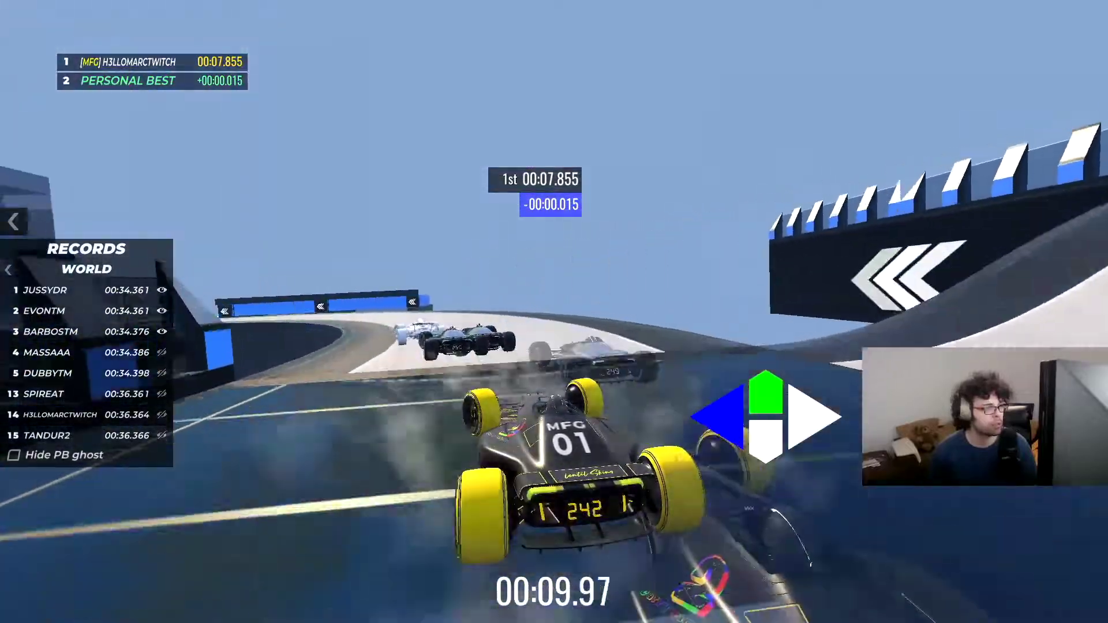
{"action": "key", "text": "Up"}
{"action": "key", "text": "Left"}
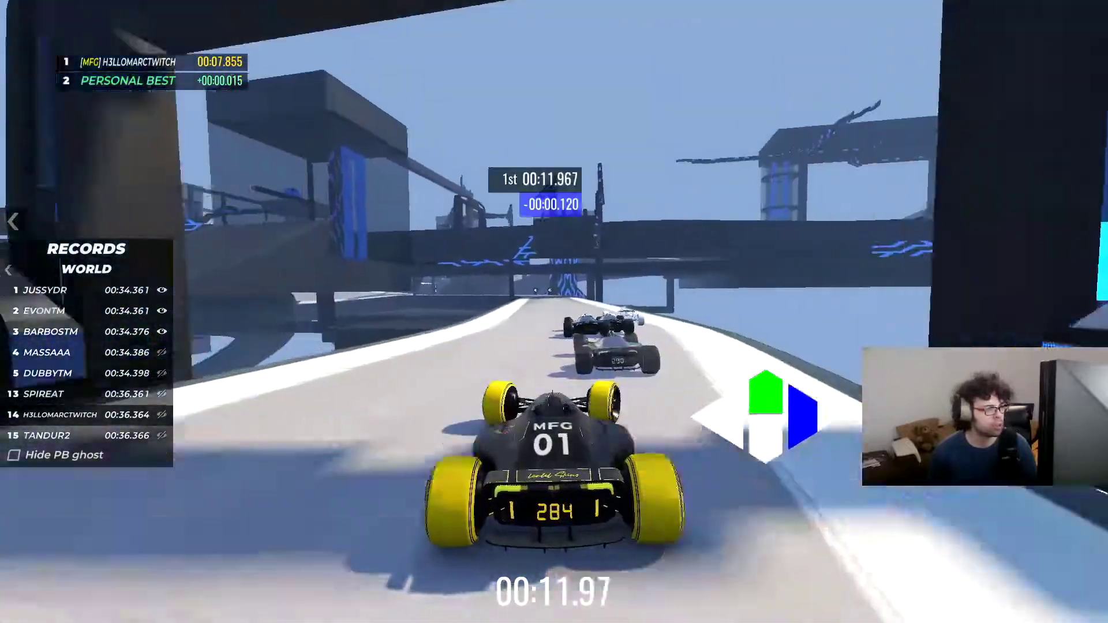
{"action": "key", "text": "Up"}
{"action": "key", "text": "Left"}
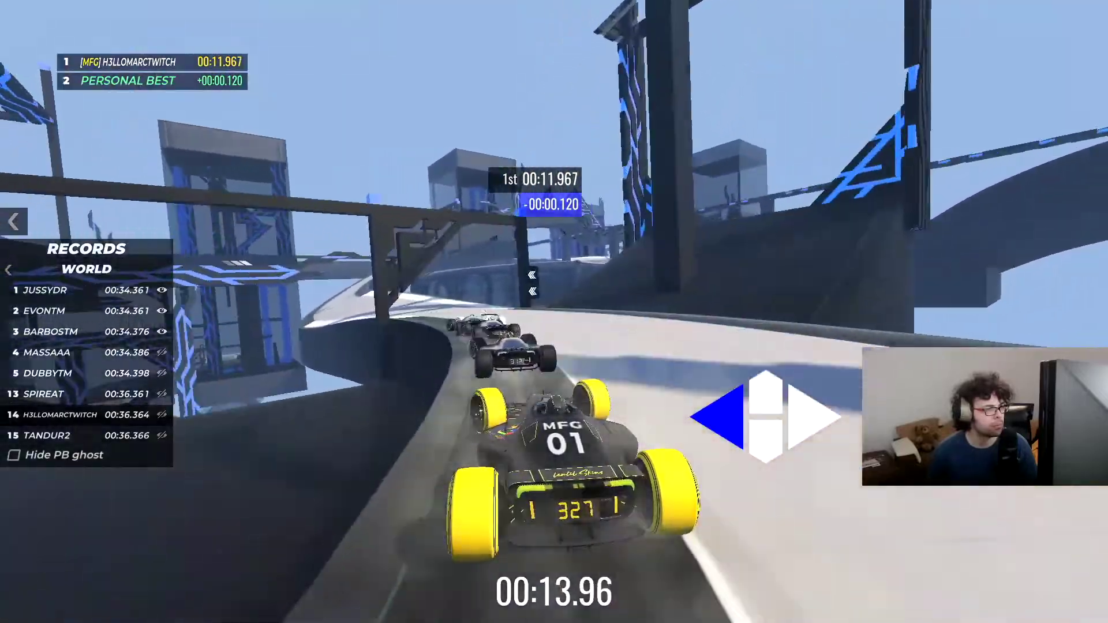
{"action": "key", "text": "Up"}
{"action": "key", "text": "Left"}
{"action": "key", "text": "Right"}
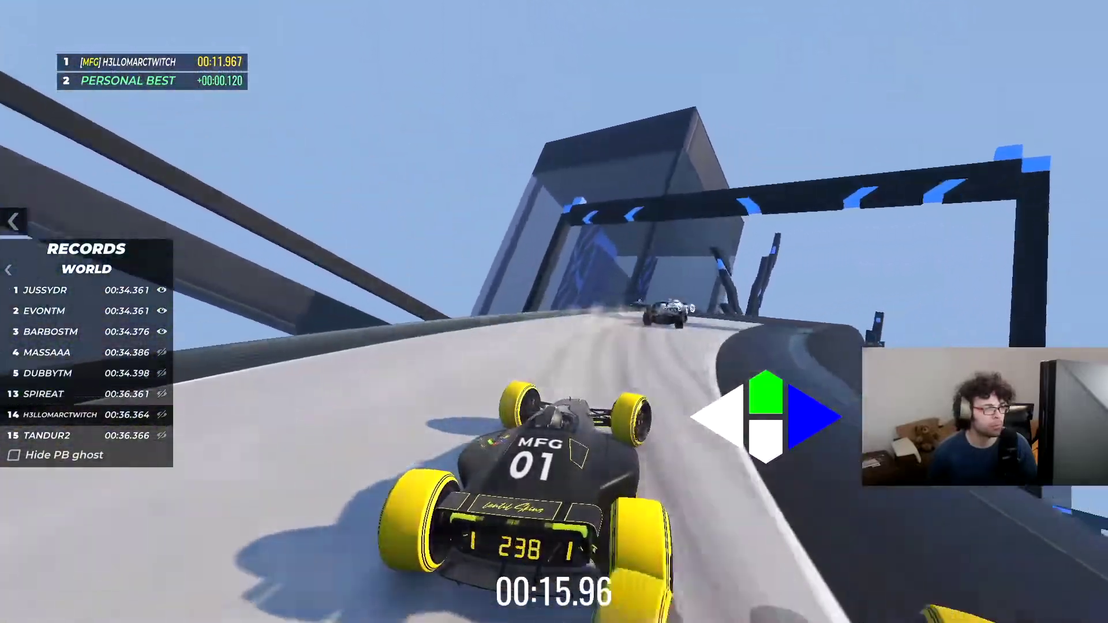
{"action": "key", "text": "Up"}
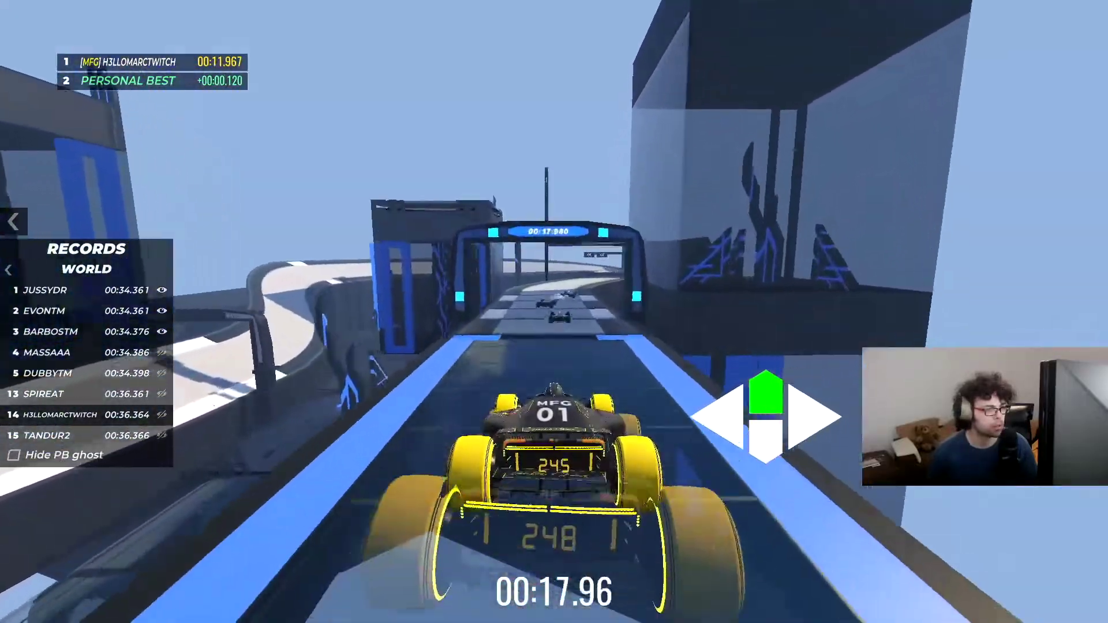
Step: Brake into the left curve after the checkpoint gate and accelerate past the next checkpoint
{"action": "key", "text": "Up"}
{"action": "key", "text": "Left"}
{"action": "key", "text": "Down"}
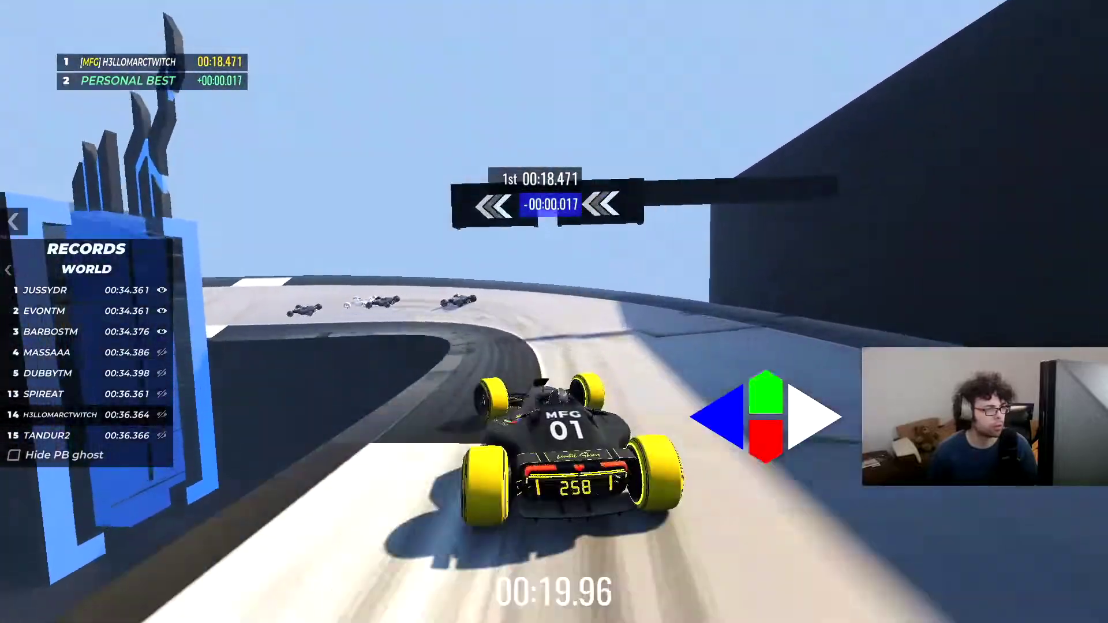
{"action": "key", "text": "Left"}
{"action": "key", "text": "Left"}
{"action": "key", "text": "Up"}
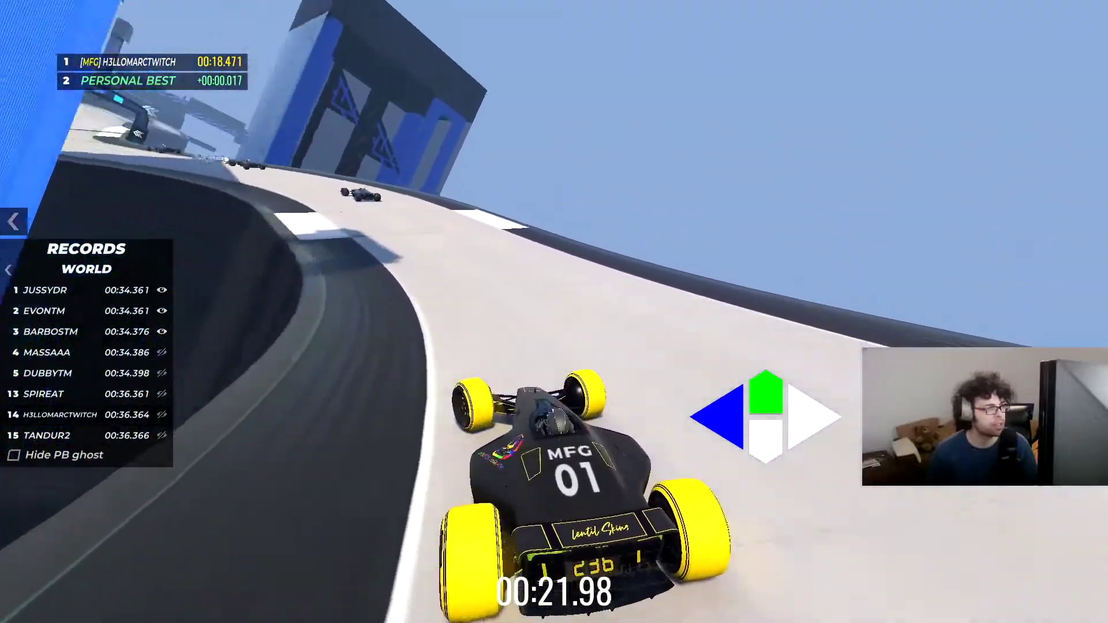
{"action": "key", "text": "Left"}
{"action": "key", "text": "Up"}
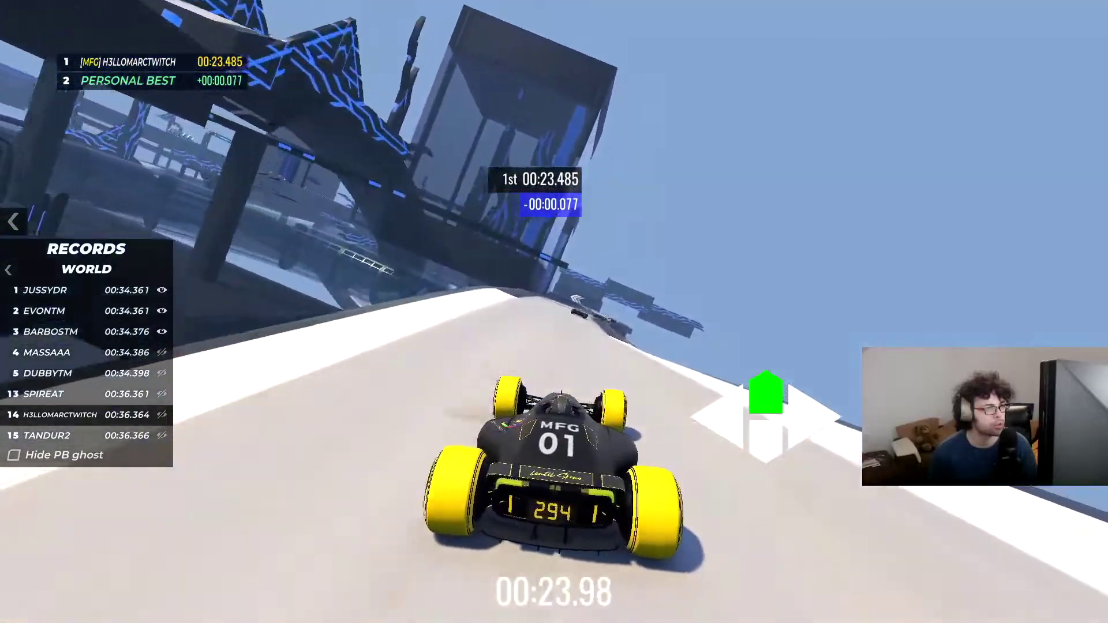
Step: Take the climb and long left wall ride toward the finish, 0.138 s ahead at 00:29.077
{"action": "key", "text": "Up"}
{"action": "key", "text": "Left"}
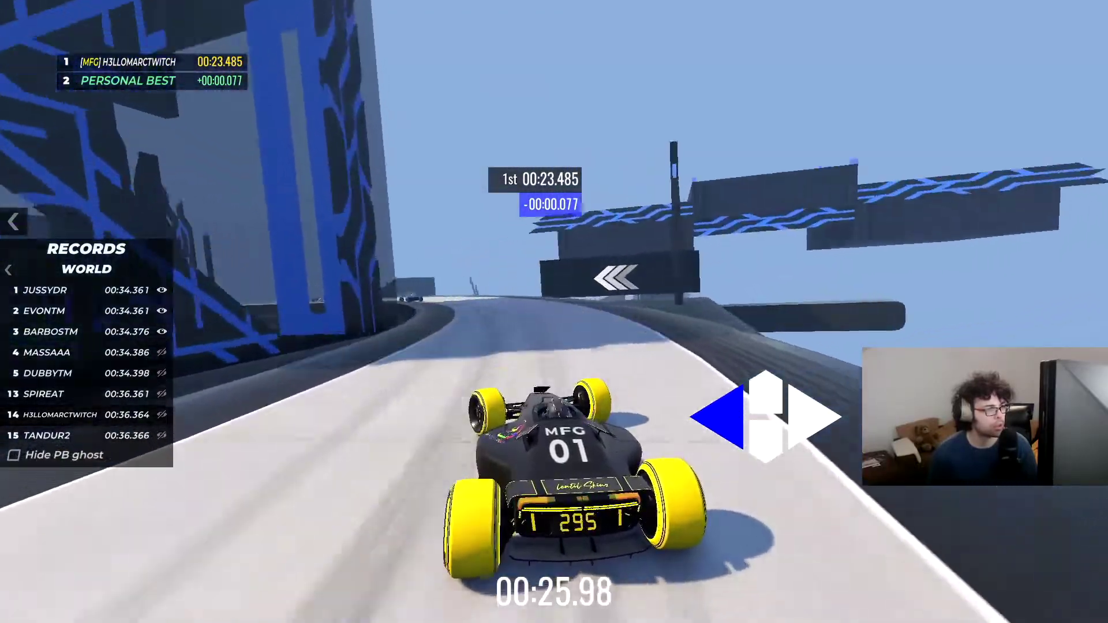
{"action": "key", "text": "Left"}
{"action": "key", "text": "Up"}
{"action": "key", "text": "Left"}
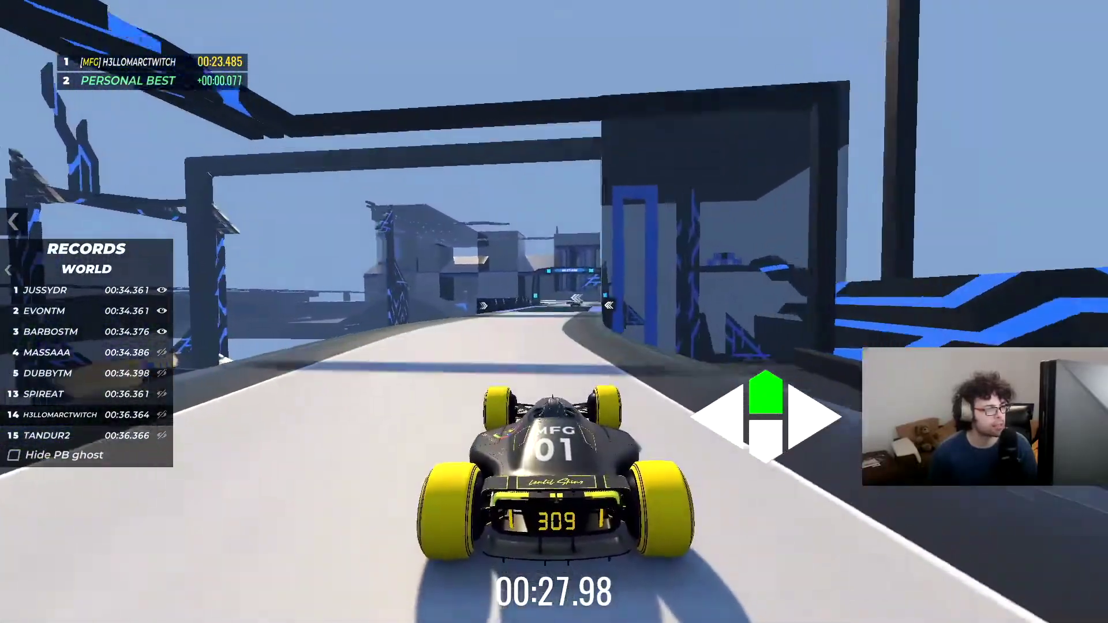
{"action": "key", "text": "Up"}
{"action": "key", "text": "Up"}
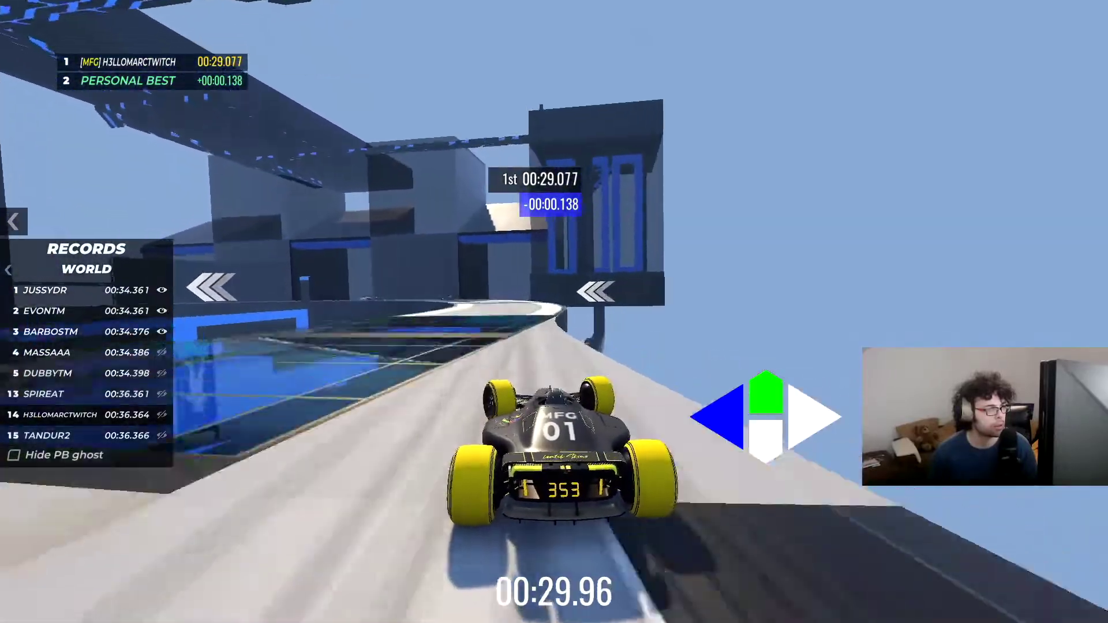
{"action": "key", "text": "Left"}
{"action": "key", "text": "Left"}
{"action": "key", "text": "Up"}
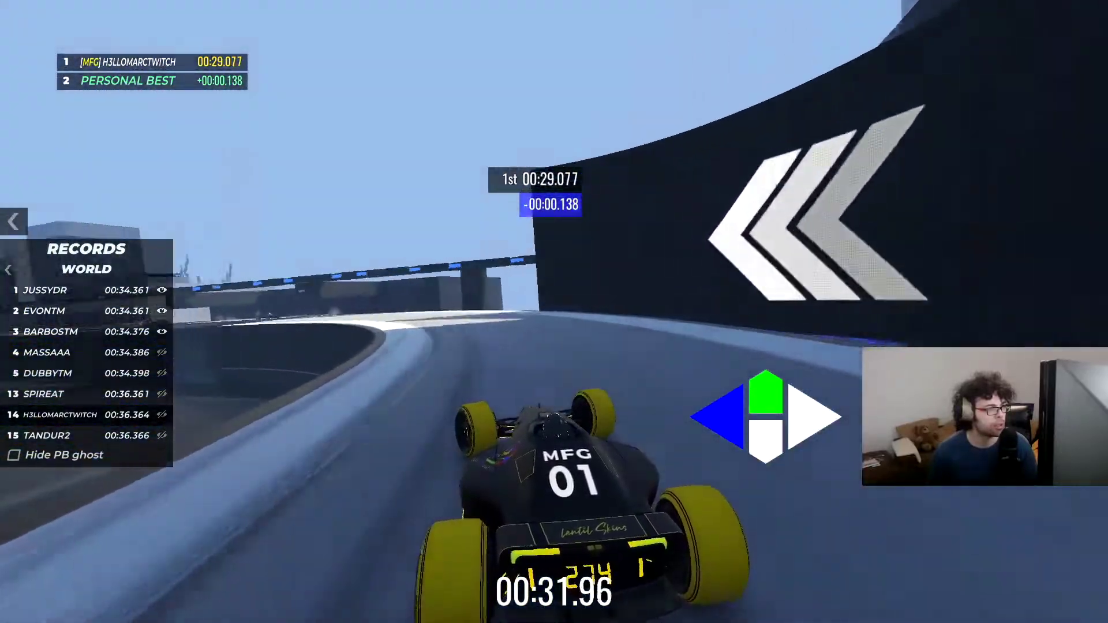
{"action": "key", "text": "Up"}
{"action": "key", "text": "Left"}
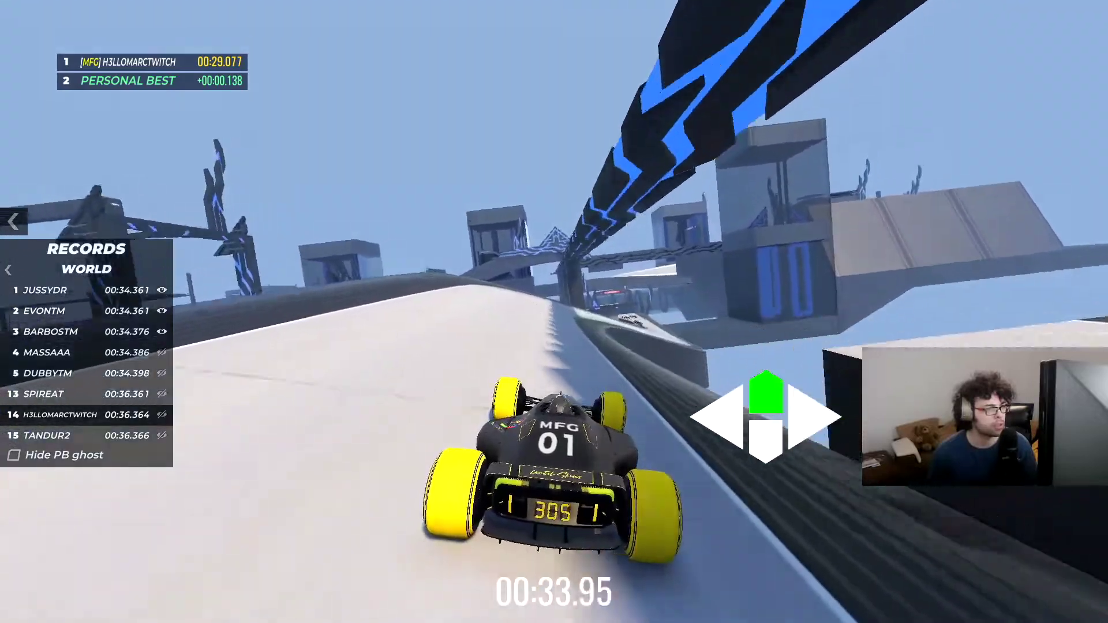
{"action": "key", "text": "Up"}
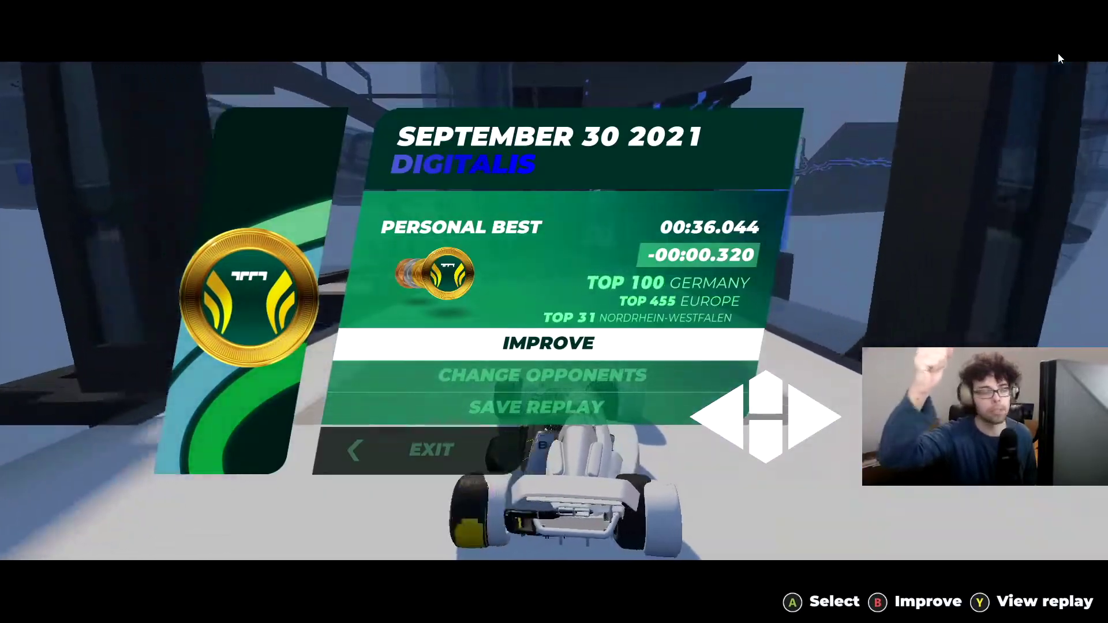
Step: Restart the track from the results screen after the 36.044 personal best
{"action": "key", "text": "Return"}
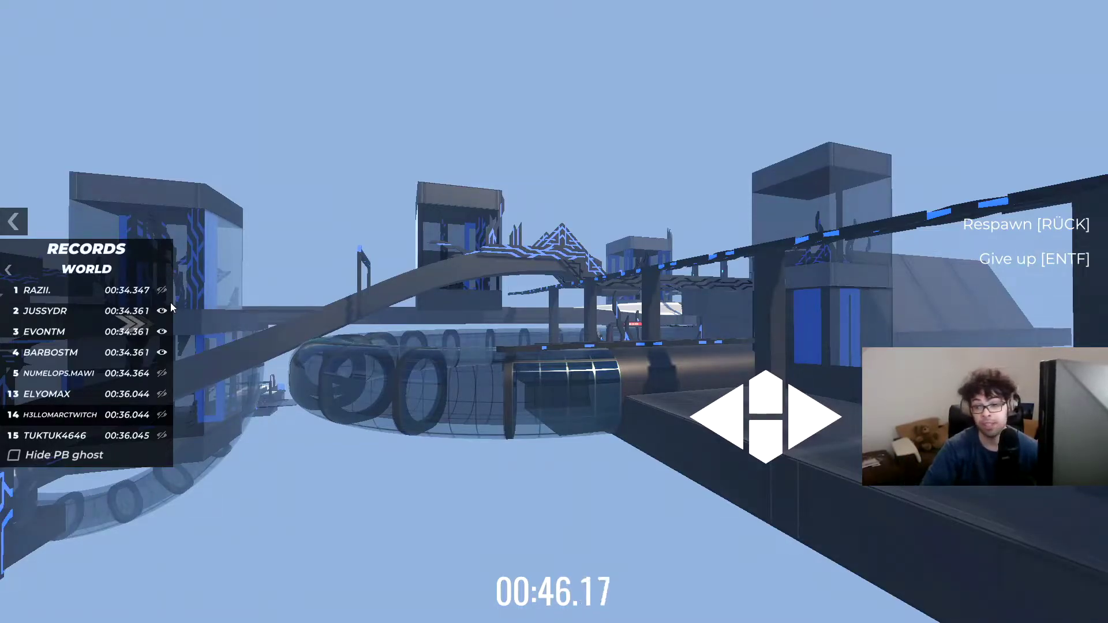
Step: Exit the track via the pause menu, then open and close the Summer 2021 campaign
{"action": "key", "text": "Escape"}
{"action": "key", "text": "Escape"}
{"action": "left_click", "coordinate": [1065, 74]}
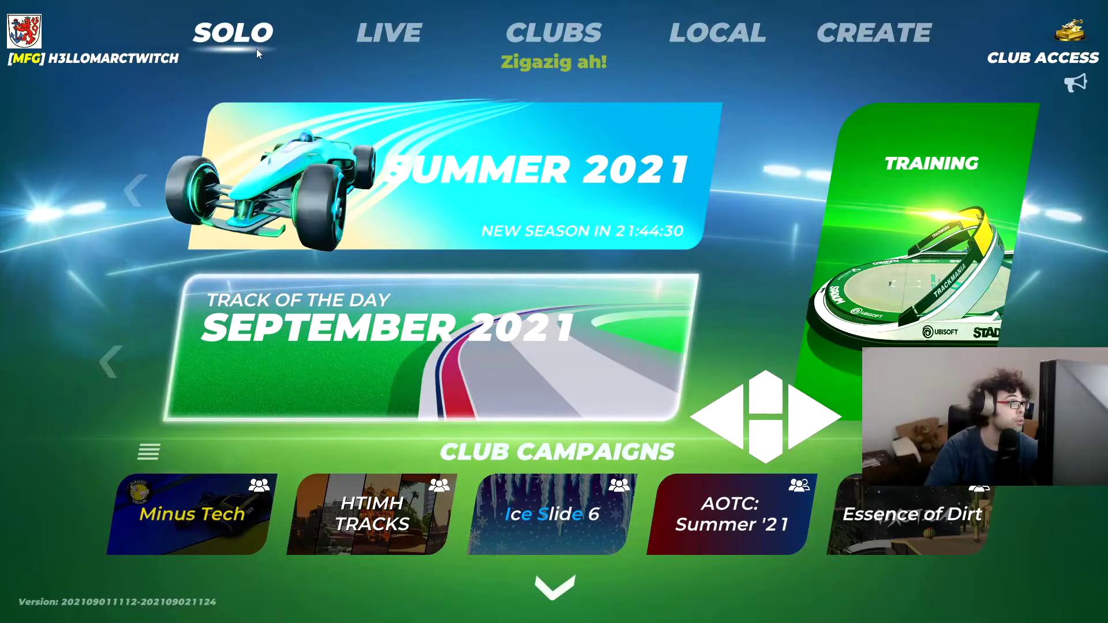
{"action": "left_click", "coordinate": [415, 173]}
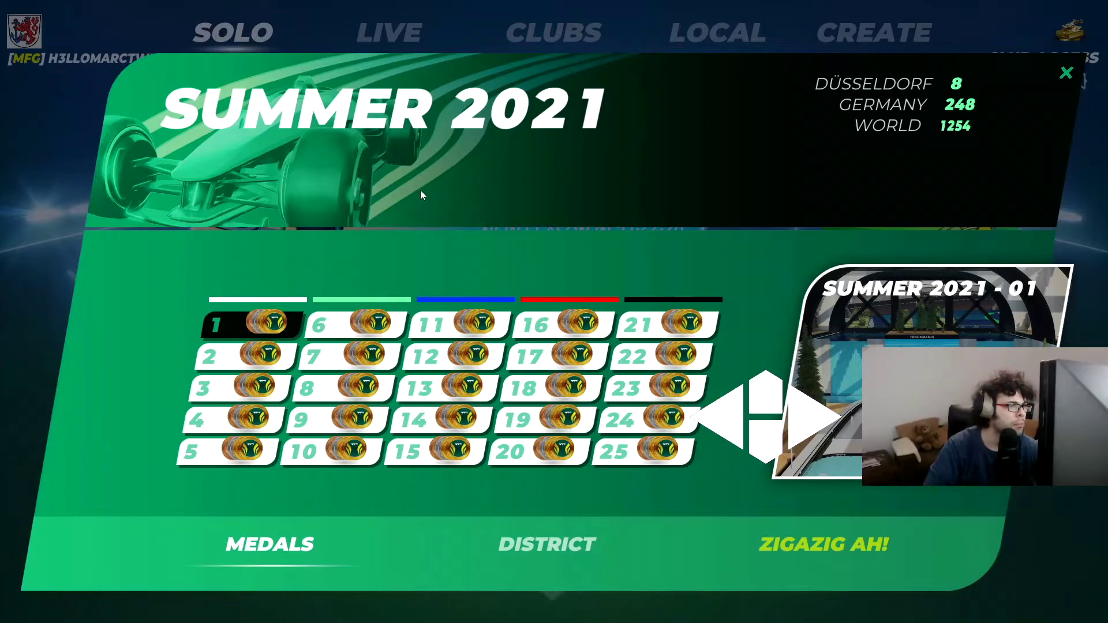
{"action": "left_click", "coordinate": [1065, 74]}
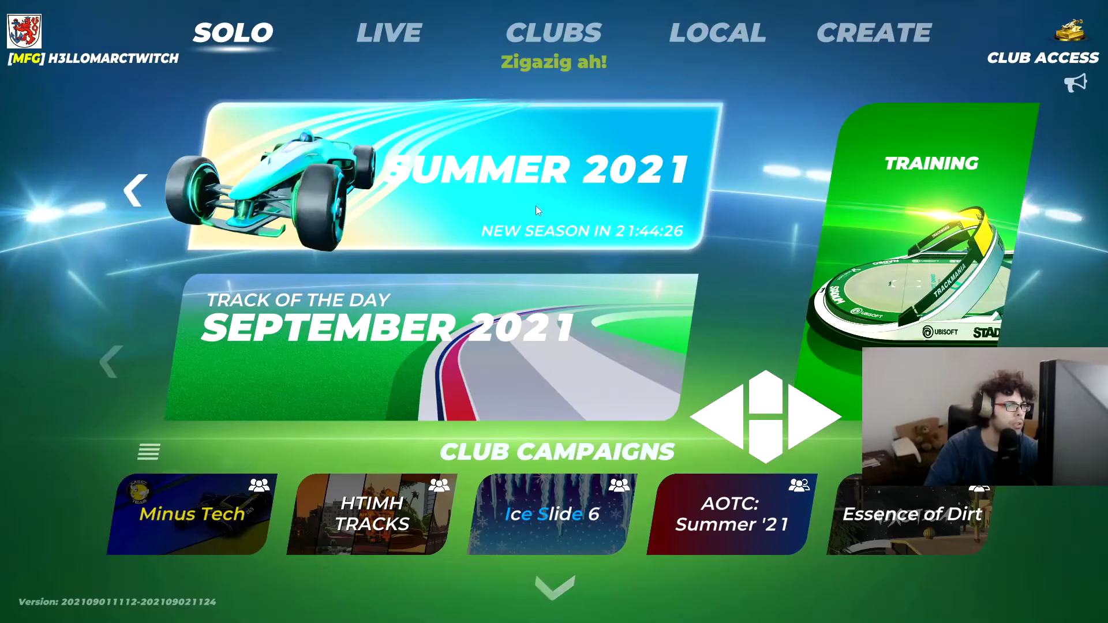